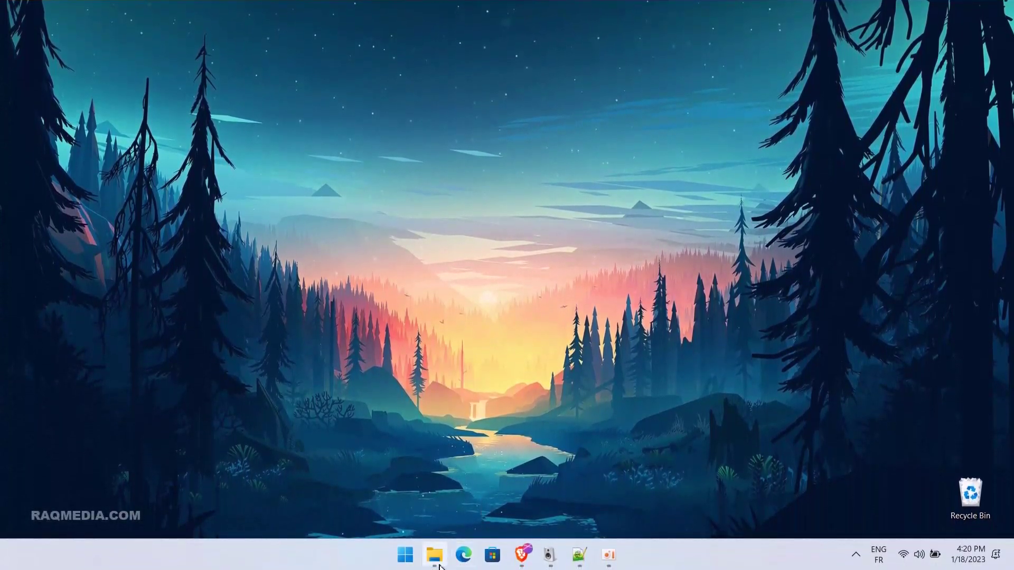
- Go to the taskbar's Start button on the Windows 11 desktop to bring up Start
mouse_move(438, 564)
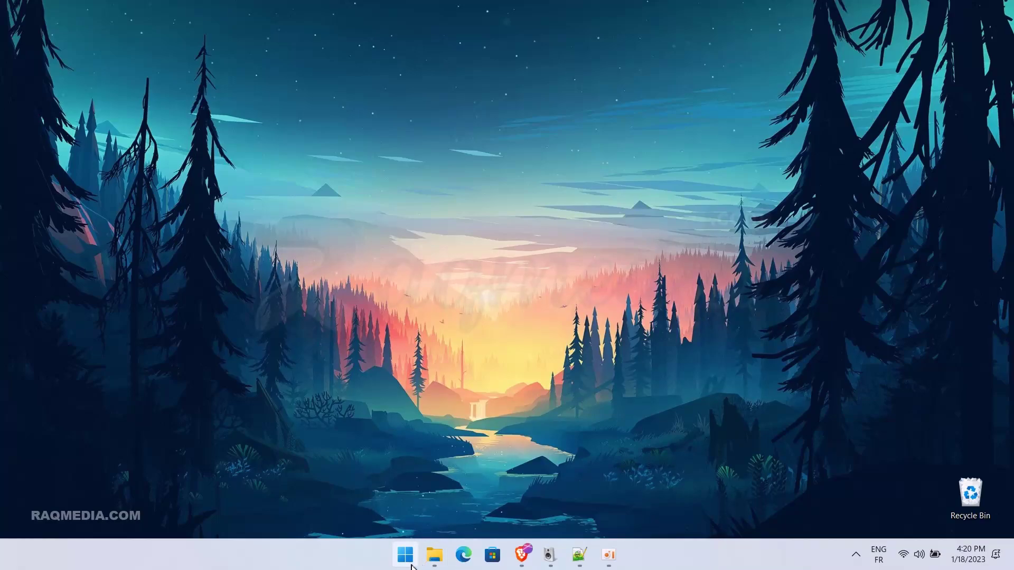
- Launch Settings from Start and go to Accounts, down to the Other users entry
click(405, 559)
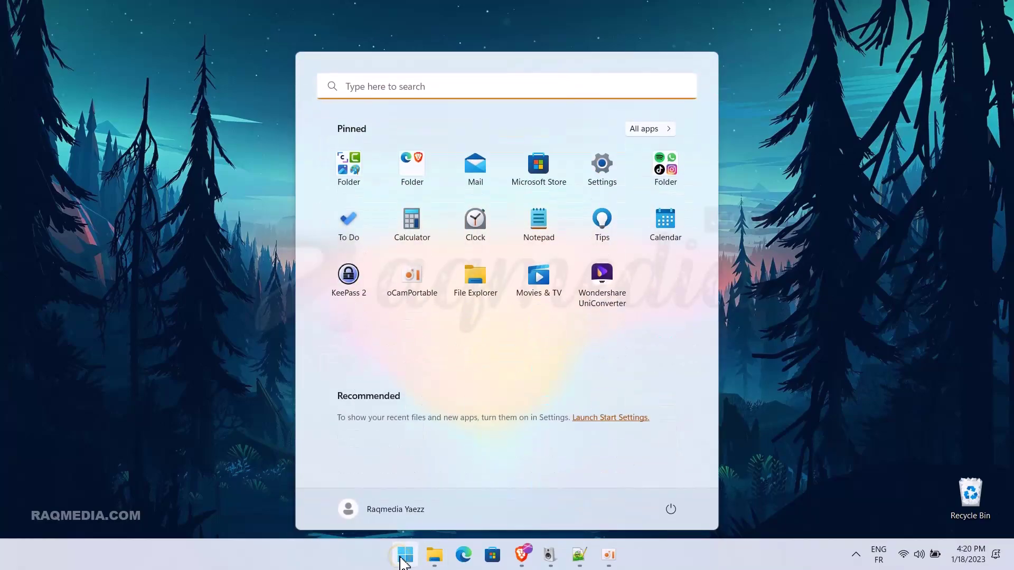
click(613, 177)
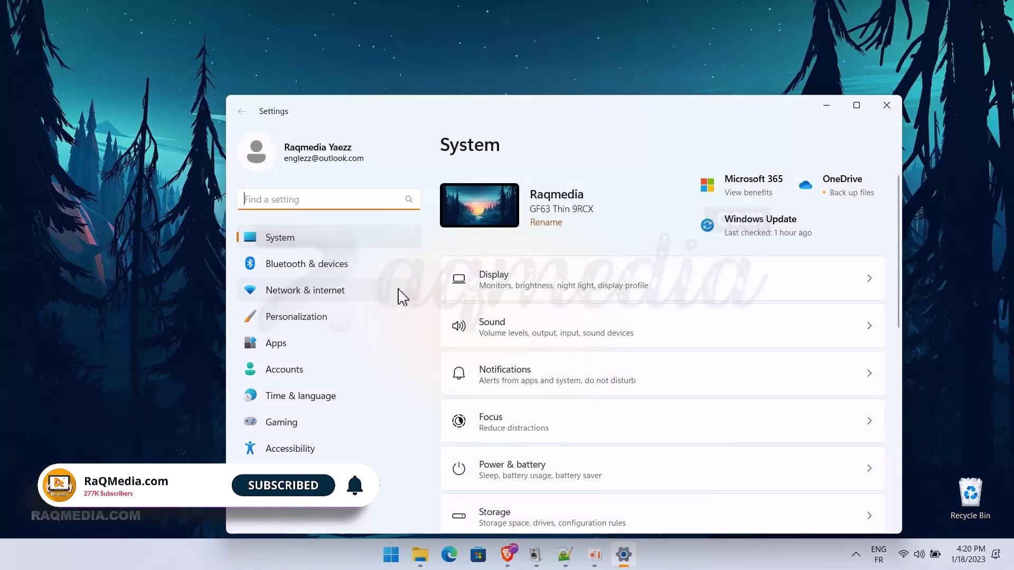
click(323, 373)
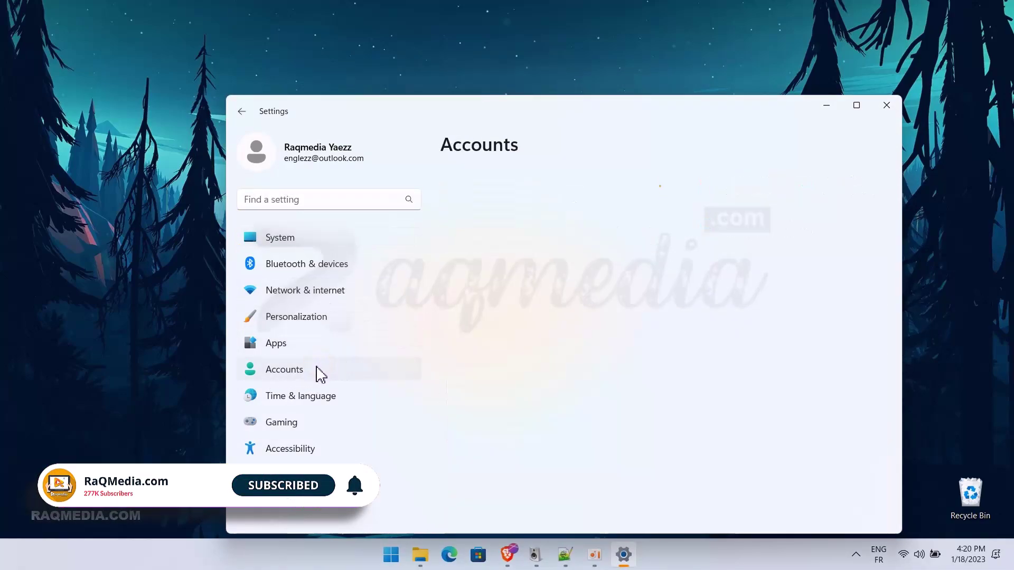
scroll(692, 346, down, 1)
scroll(692, 346, down, 3)
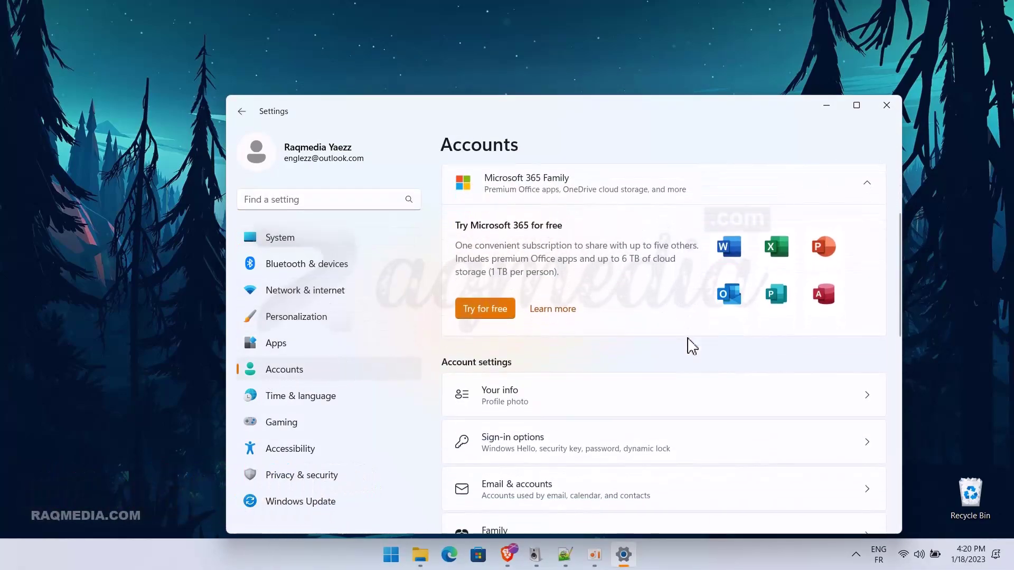
scroll(692, 346, down, 3)
scroll(692, 346, down, 1)
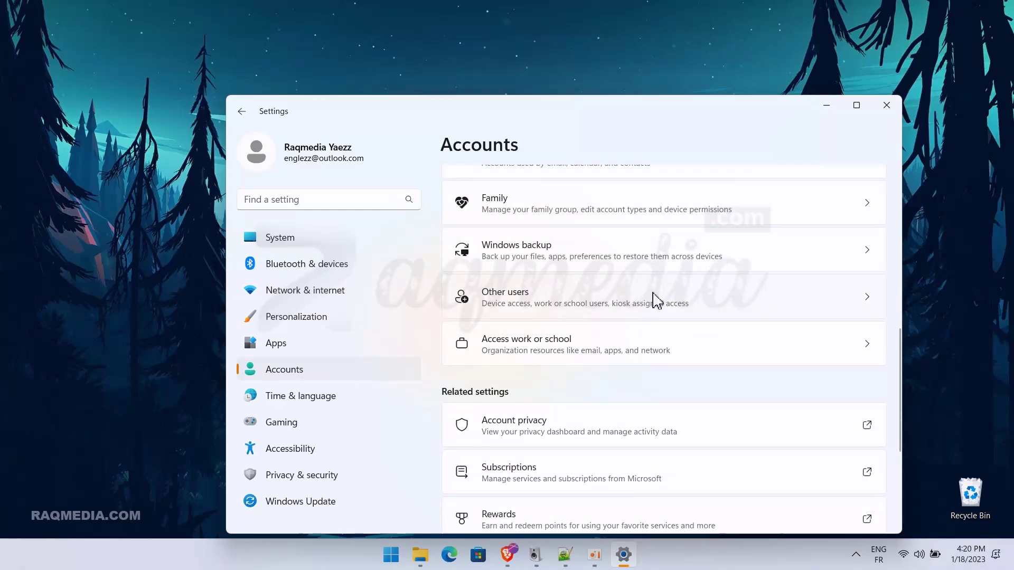
- On the Other users page, choose Add account to begin creating a new user
click(542, 293)
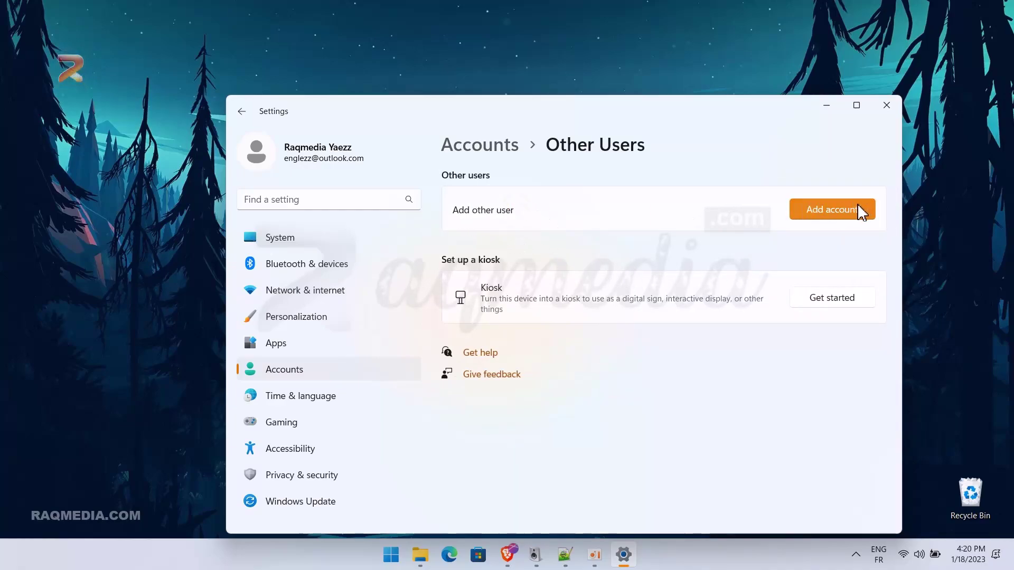
drag(734, 123, 671, 93)
click(771, 185)
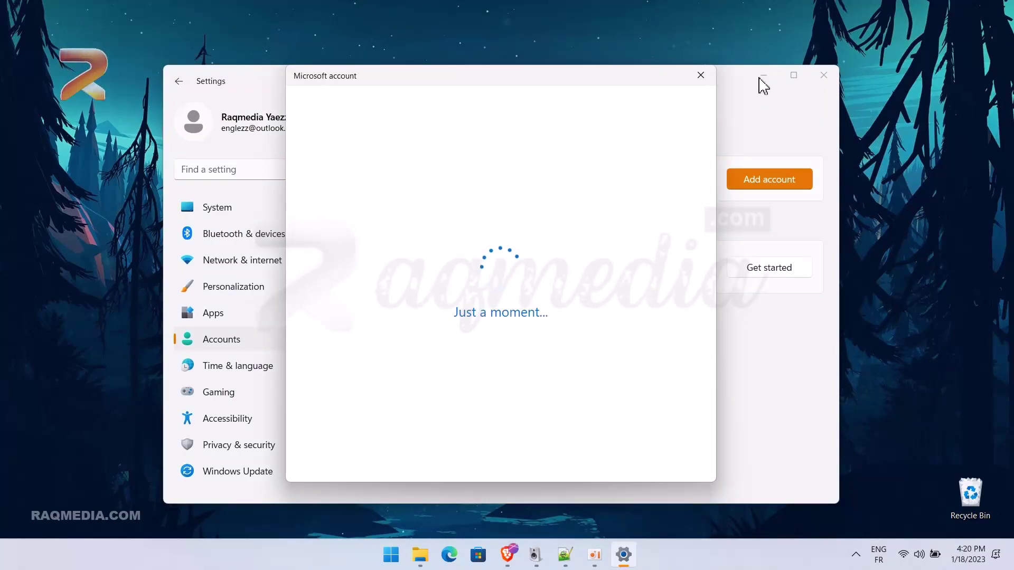
drag(631, 84, 600, 84)
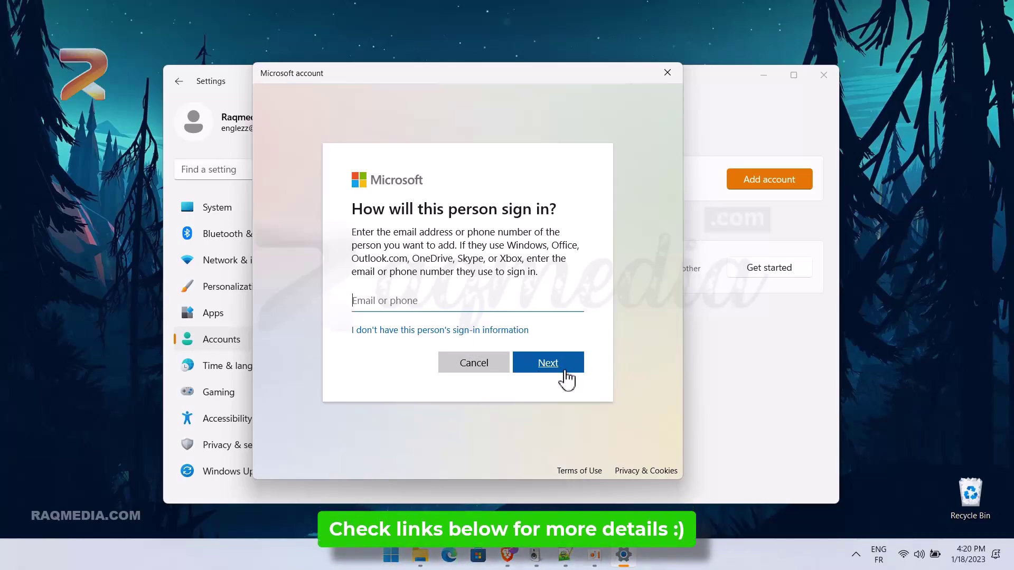
- Skip the person's sign-in information and choose to add a user without a Microsoft account
click(506, 335)
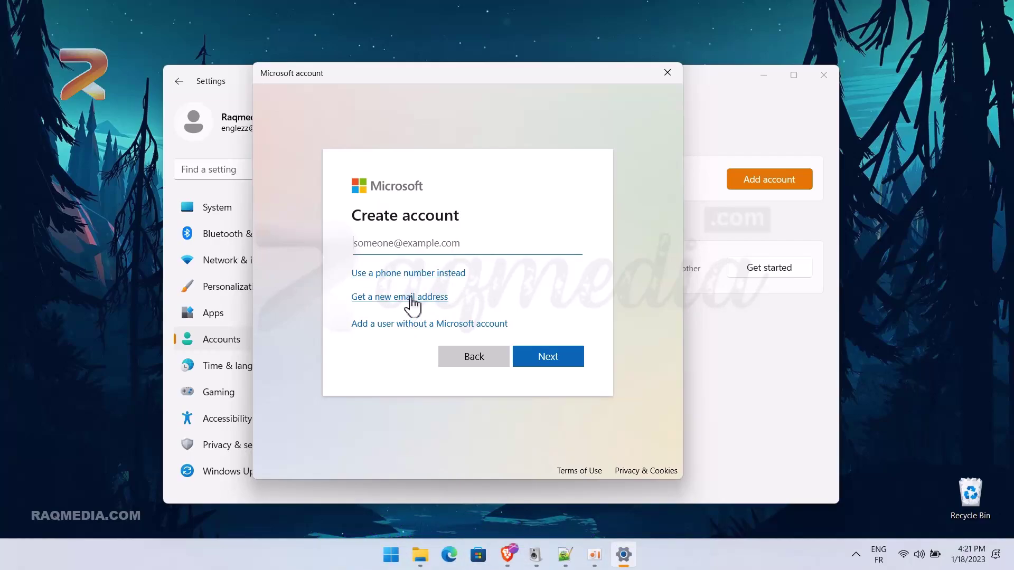
click(449, 326)
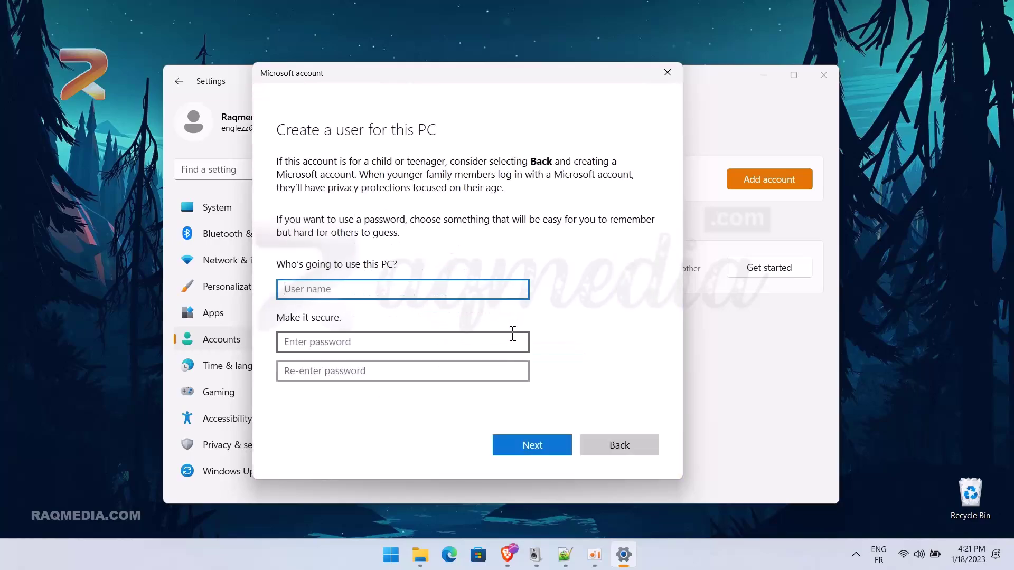
- Enter the user name Raqmedia, then type and confirm the account password
key(Return)
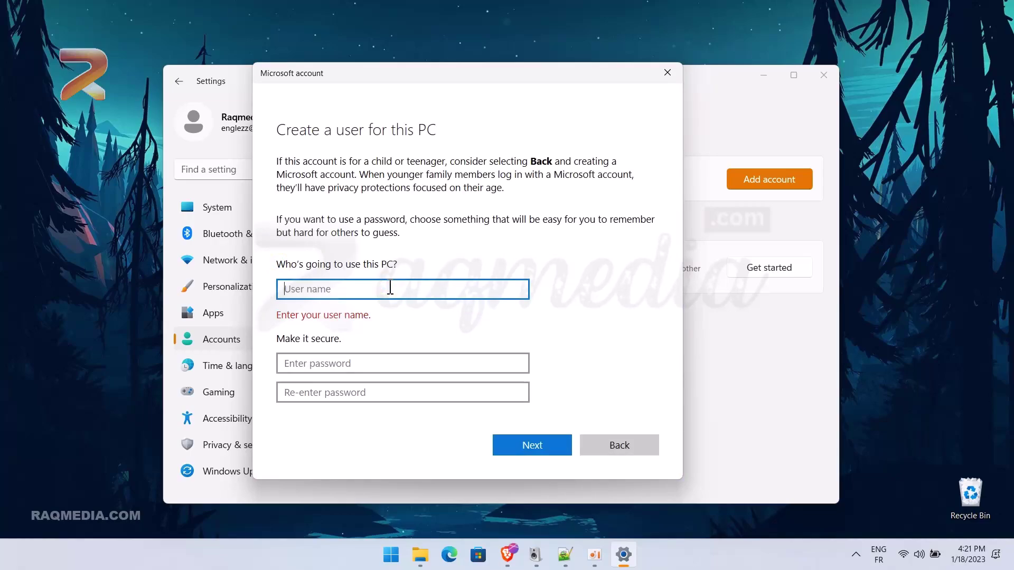
click(390, 288)
text(Raq)
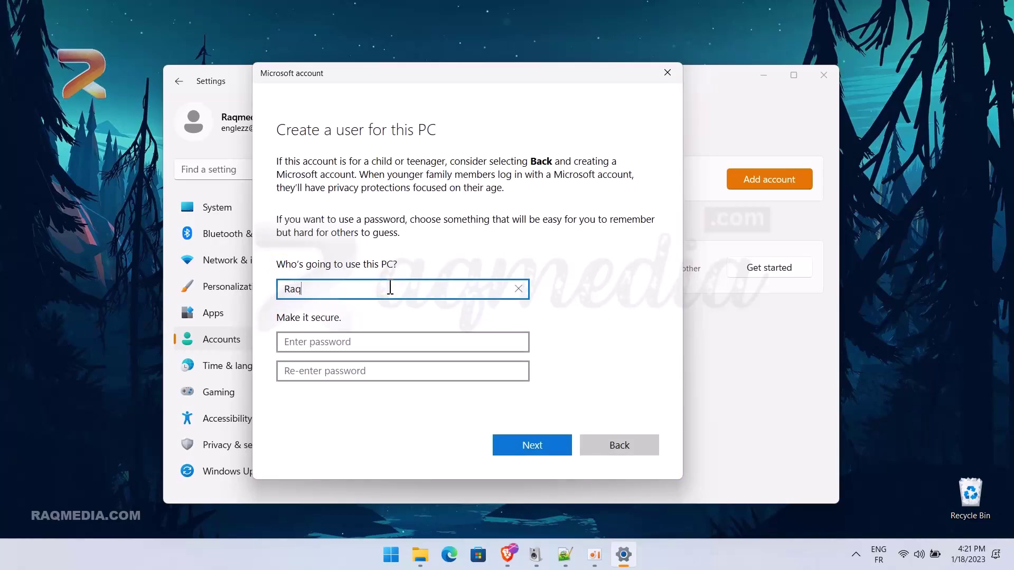
text(media)
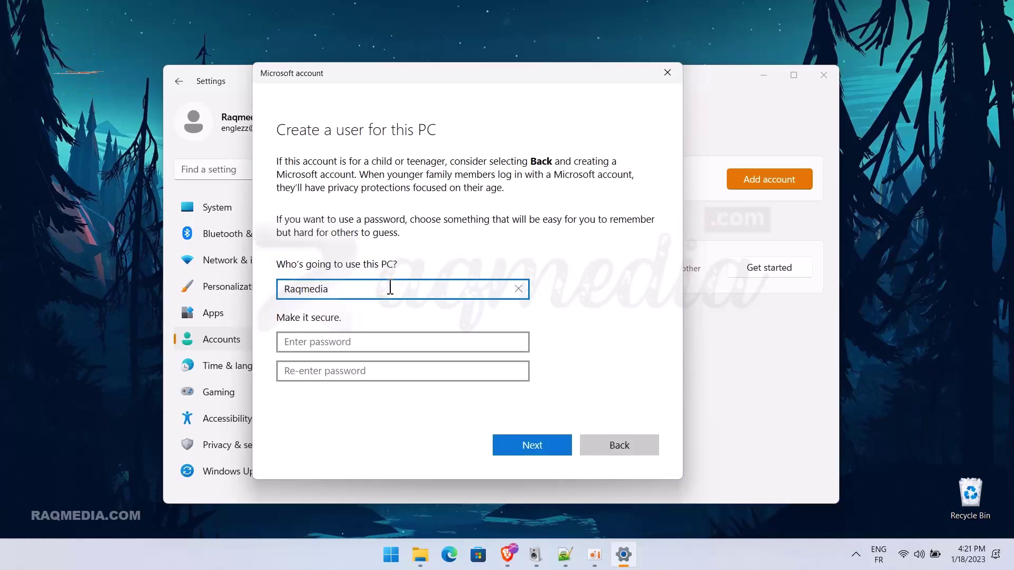
click(377, 340)
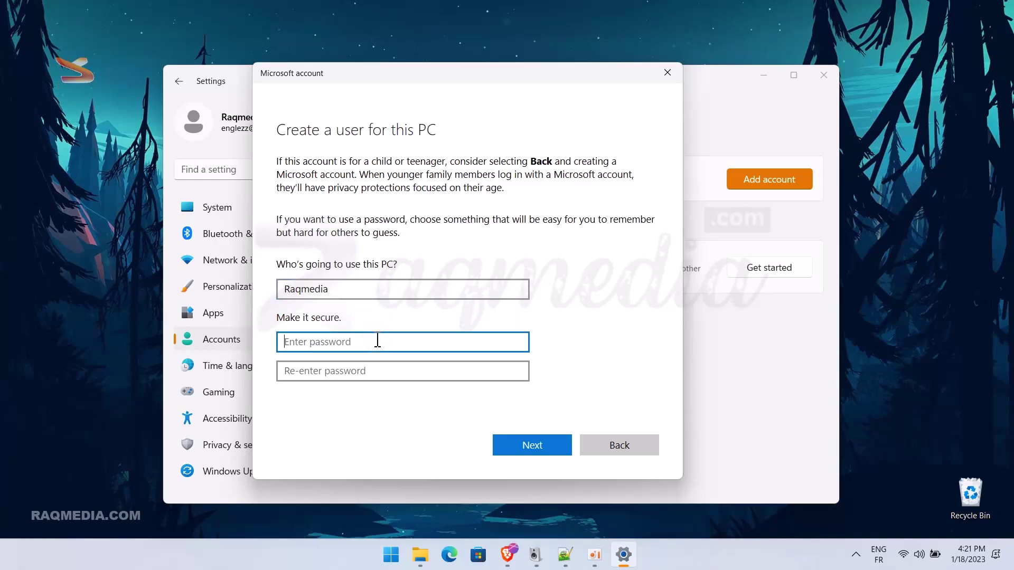
key(Caps_Lock)
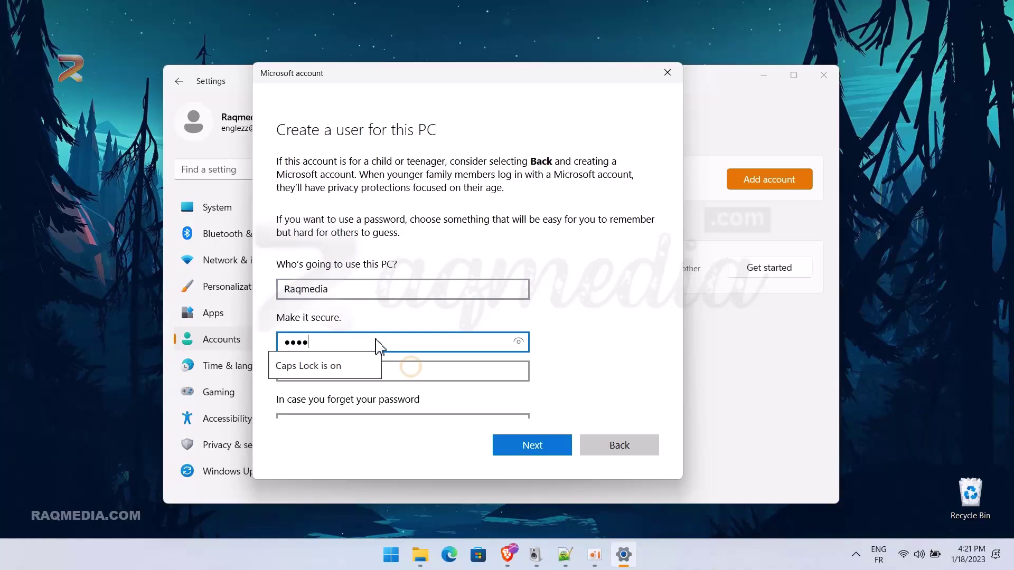
click(412, 371)
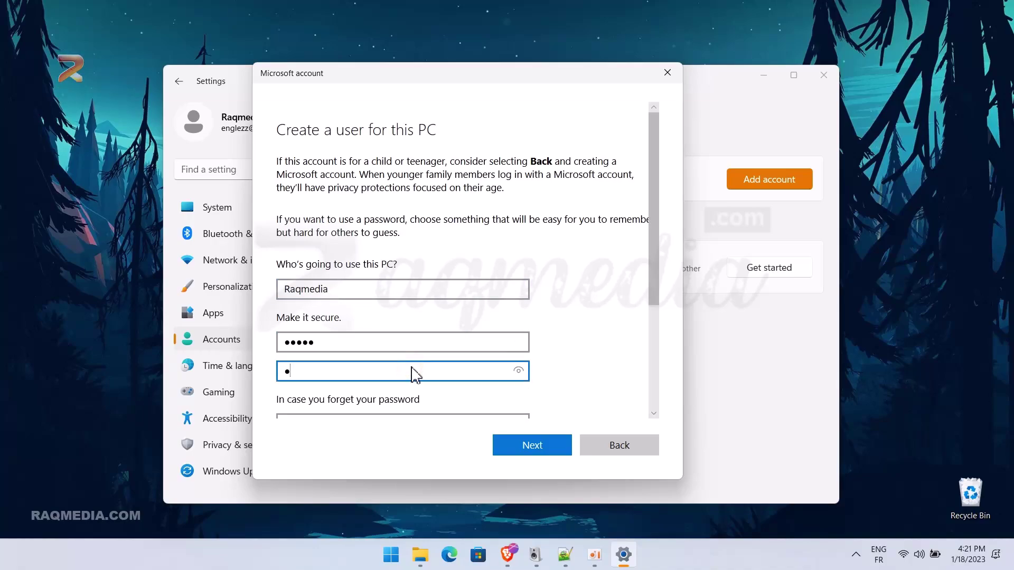
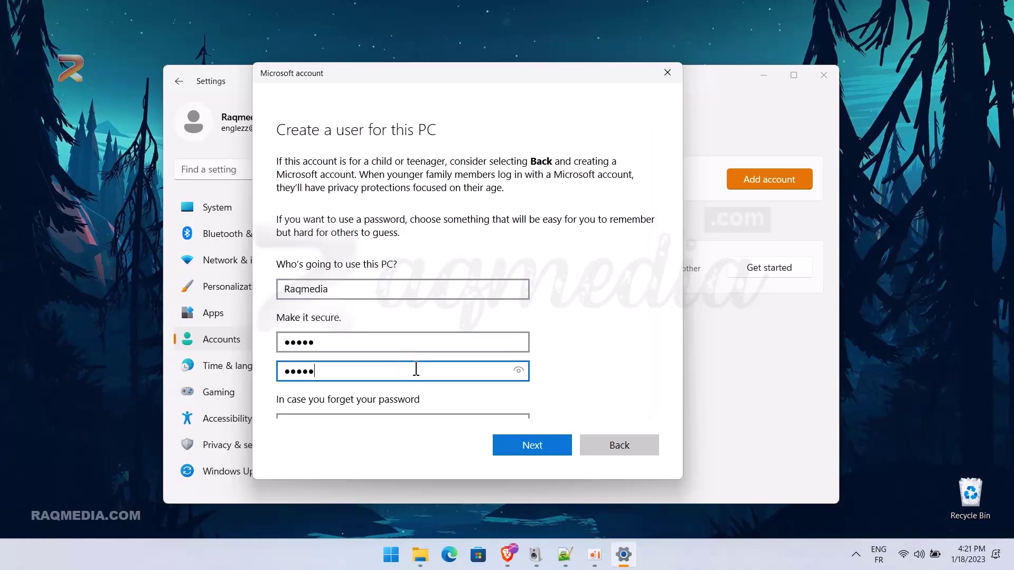
- Move down to the security questions and show the choices for question 1
scroll(414, 370, down, 3)
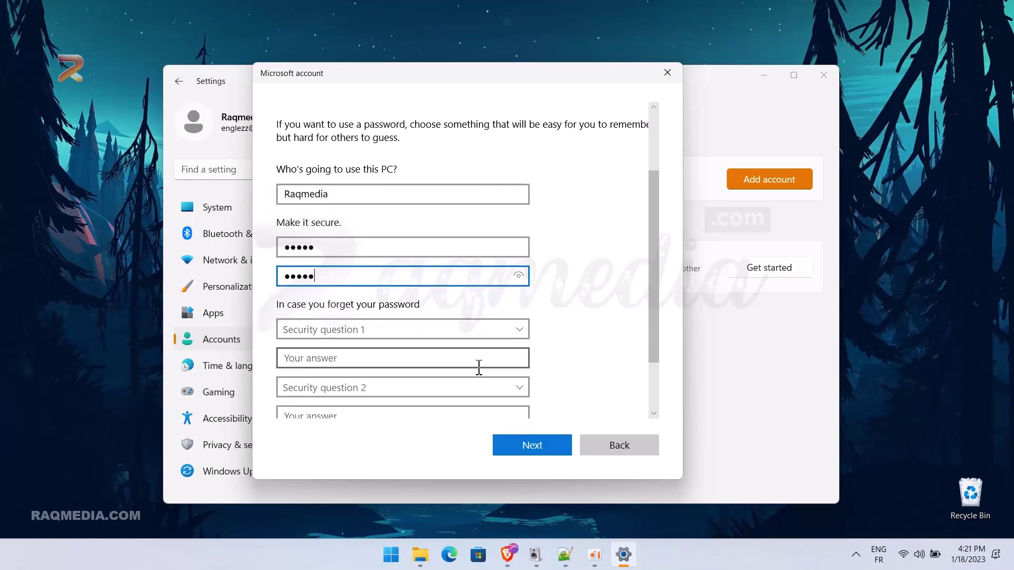
scroll(479, 366, down, 2)
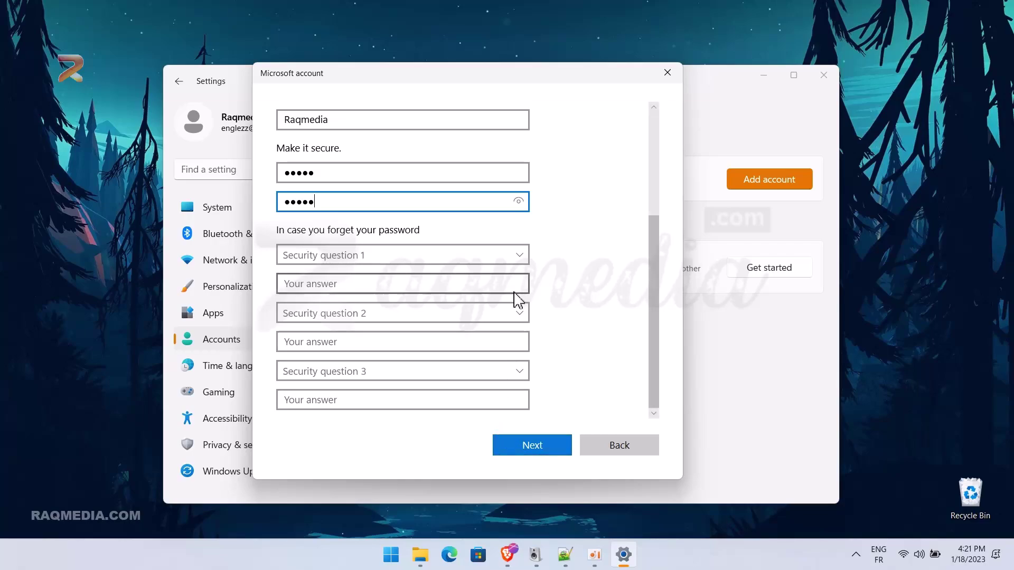
click(522, 260)
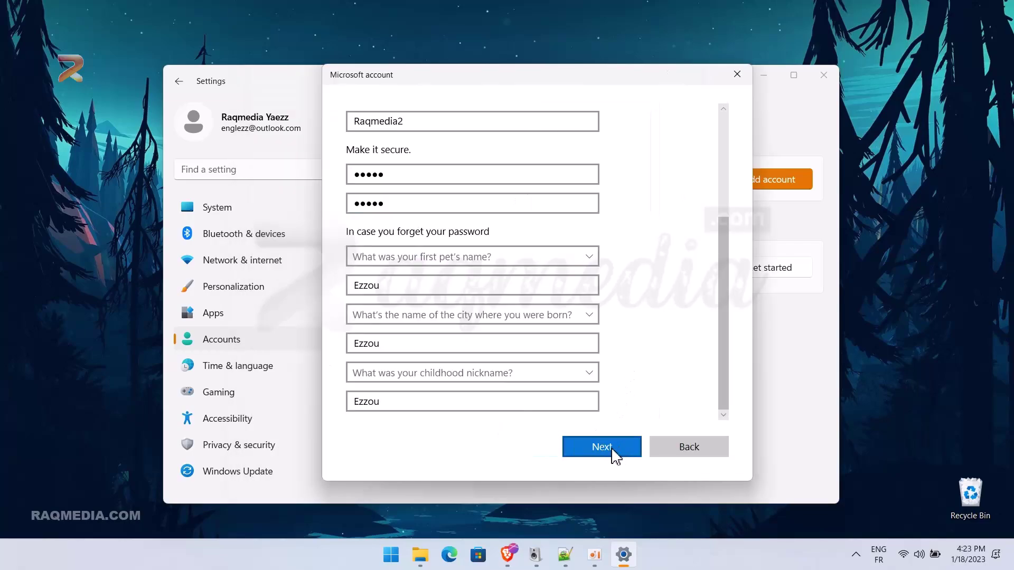
- Submit the new user's details, dismiss Start, and expand the Raqmedia2 entry under Other users
click(616, 452)
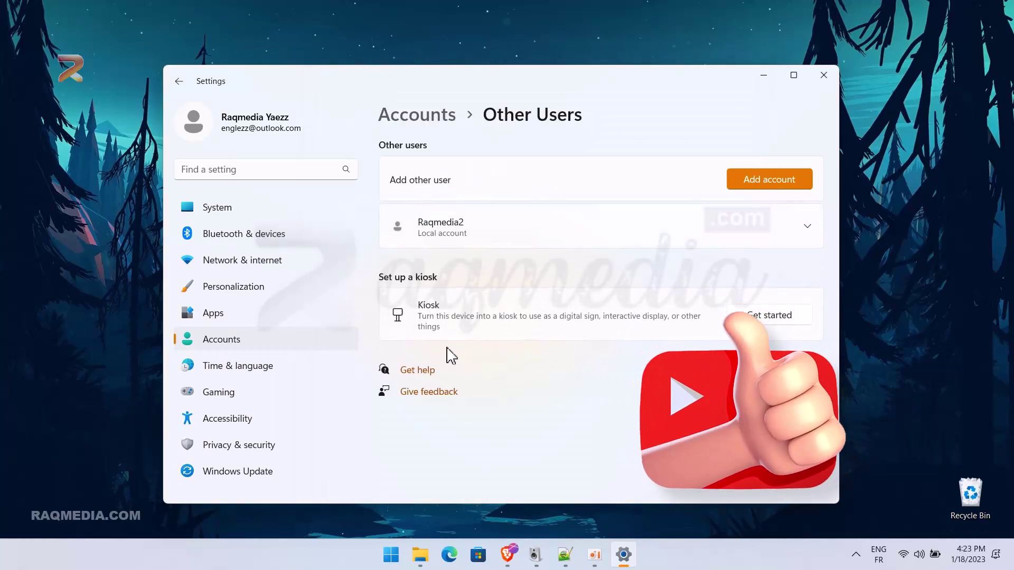
click(391, 554)
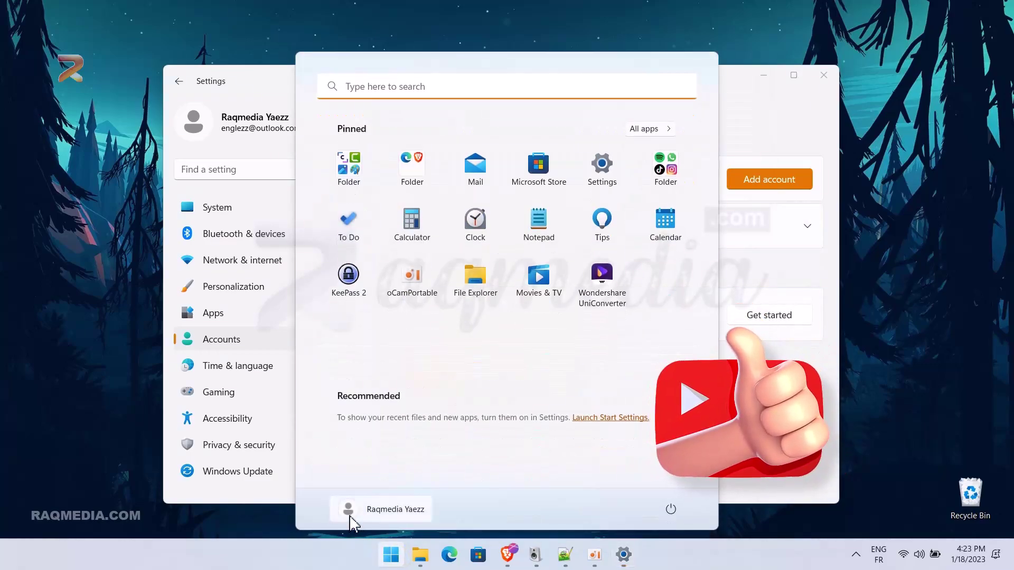
click(266, 83)
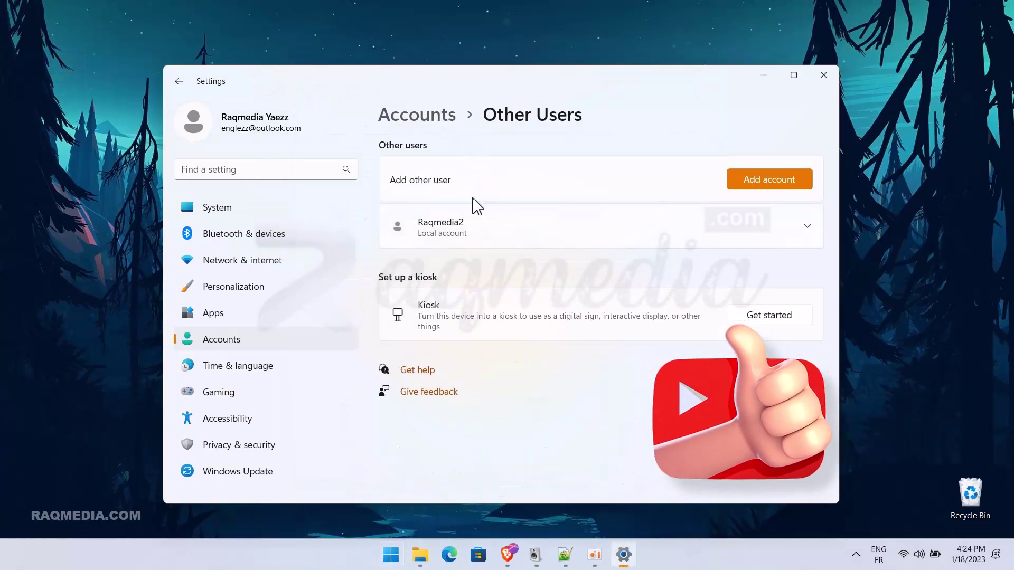
click(494, 235)
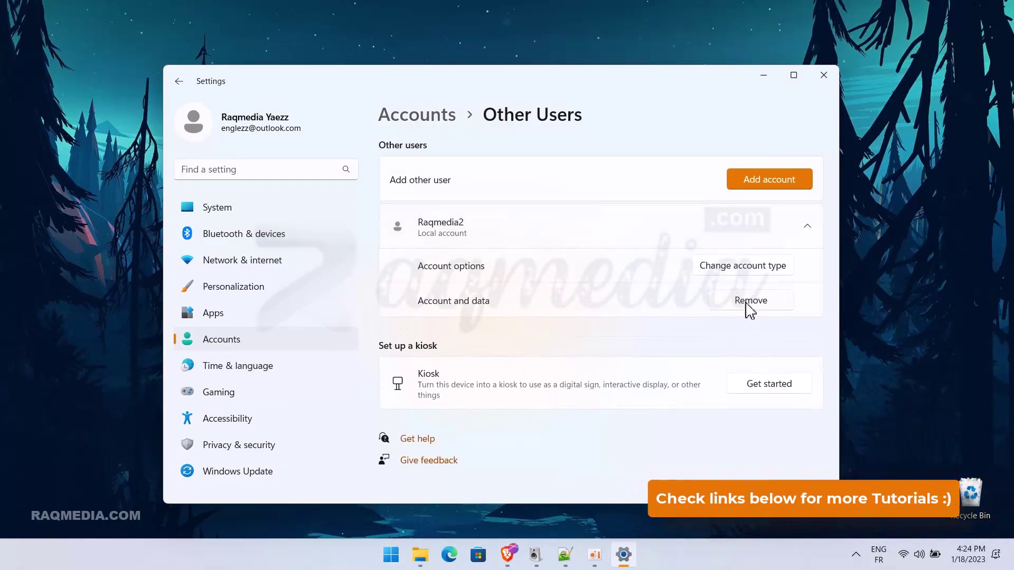
- Try Administrator as Raqmedia2's account type, then revert to Standard User and cancel
click(763, 266)
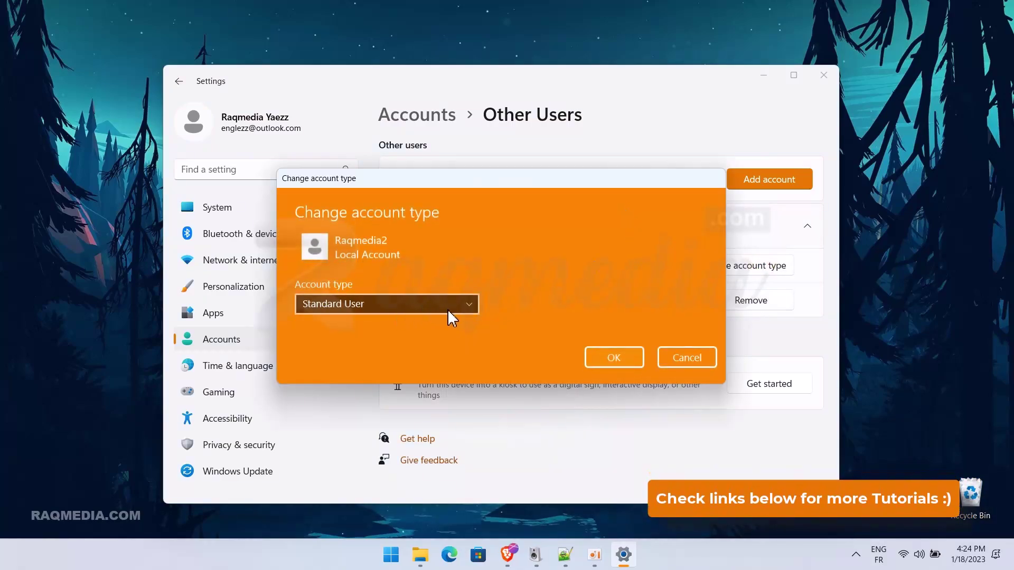
click(449, 307)
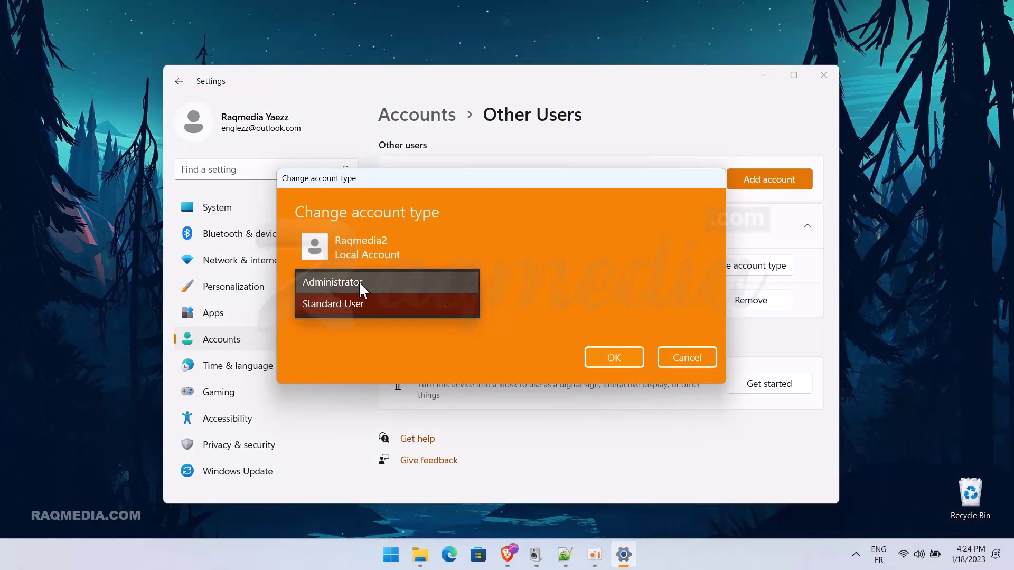
click(415, 281)
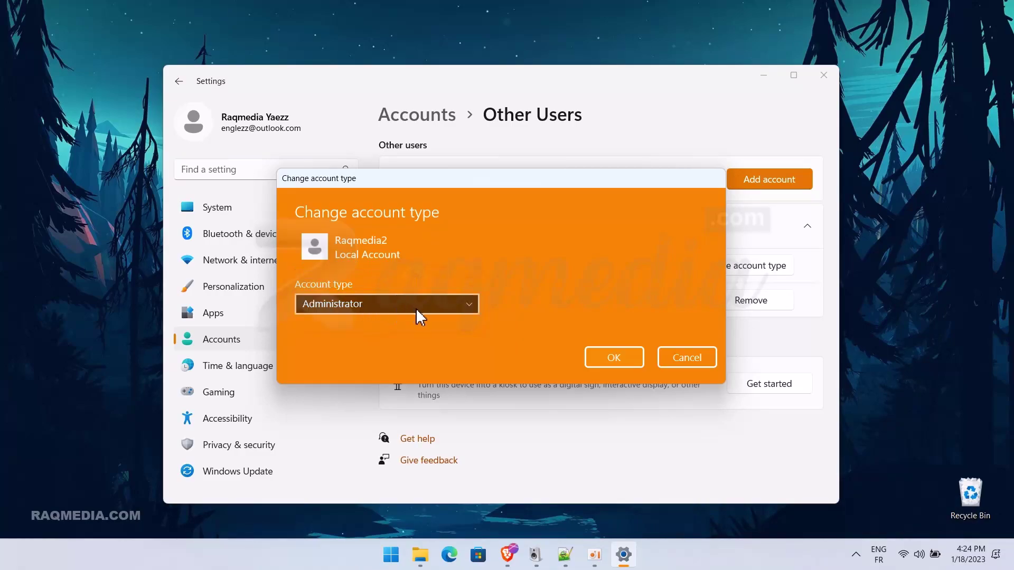
click(442, 309)
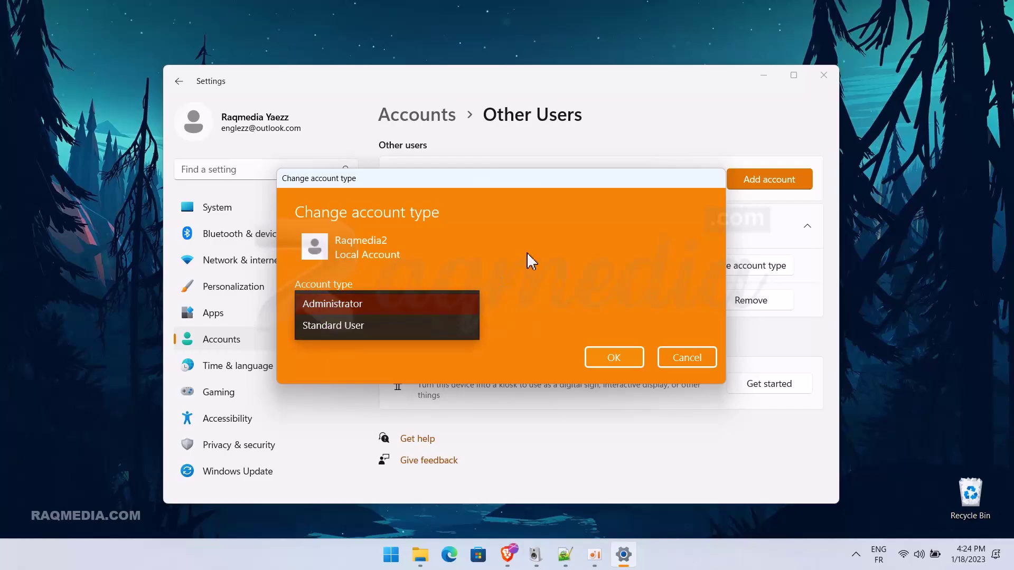
click(369, 309)
click(364, 309)
click(383, 327)
click(697, 360)
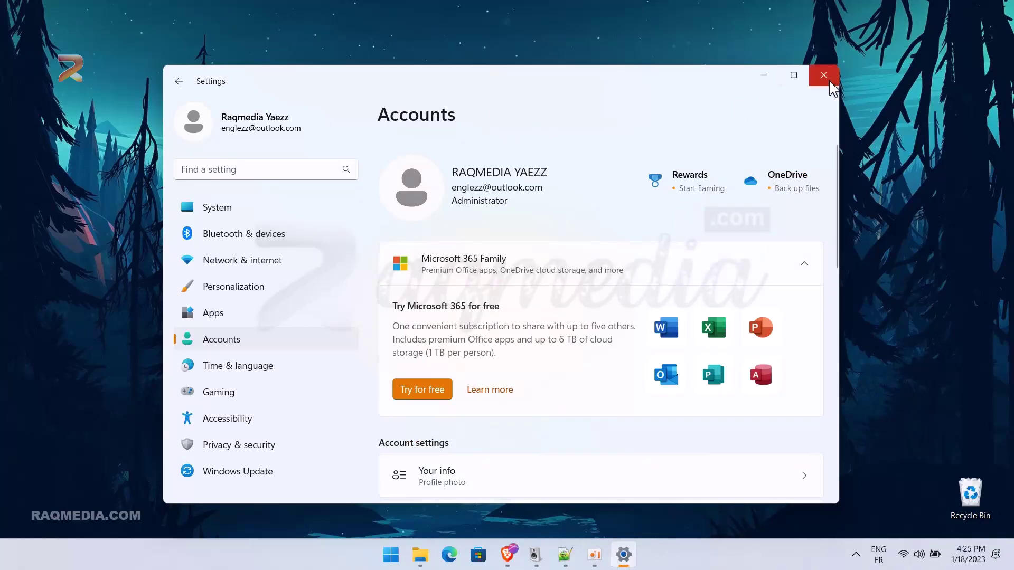
- Close Settings, find Control Panel via Start search 'co', and reach User Accounts management
click(829, 83)
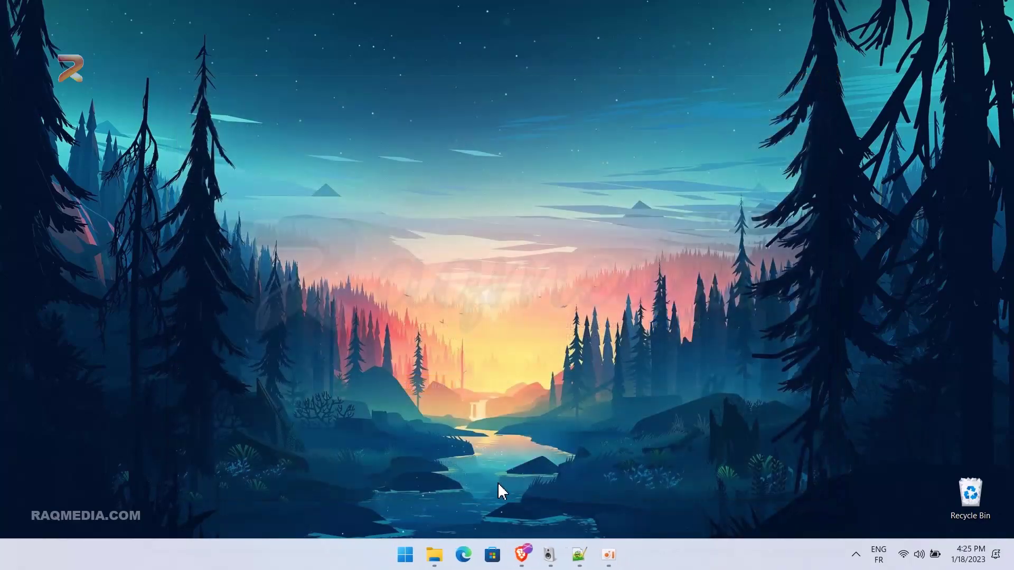
click(406, 555)
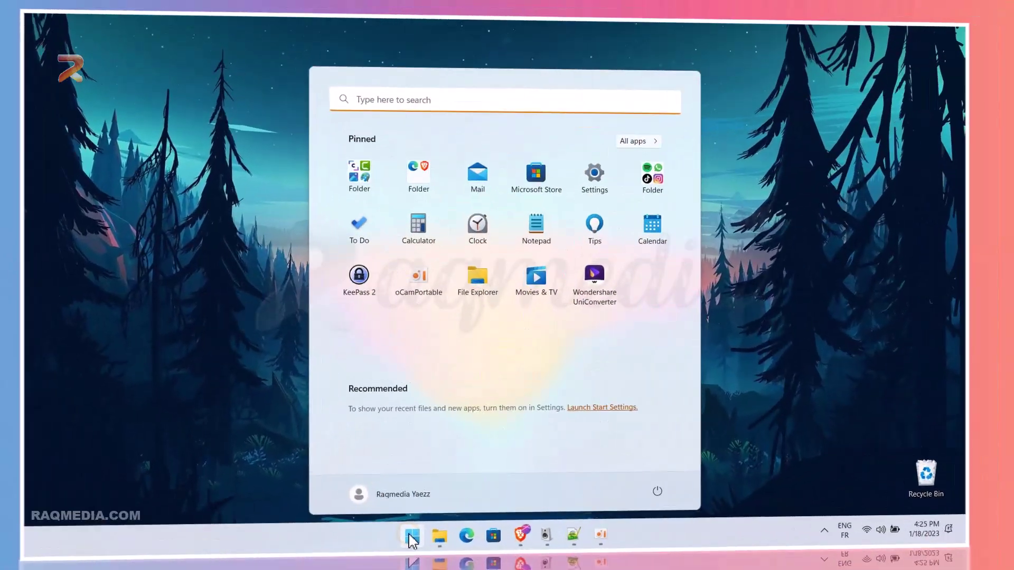
text(co)
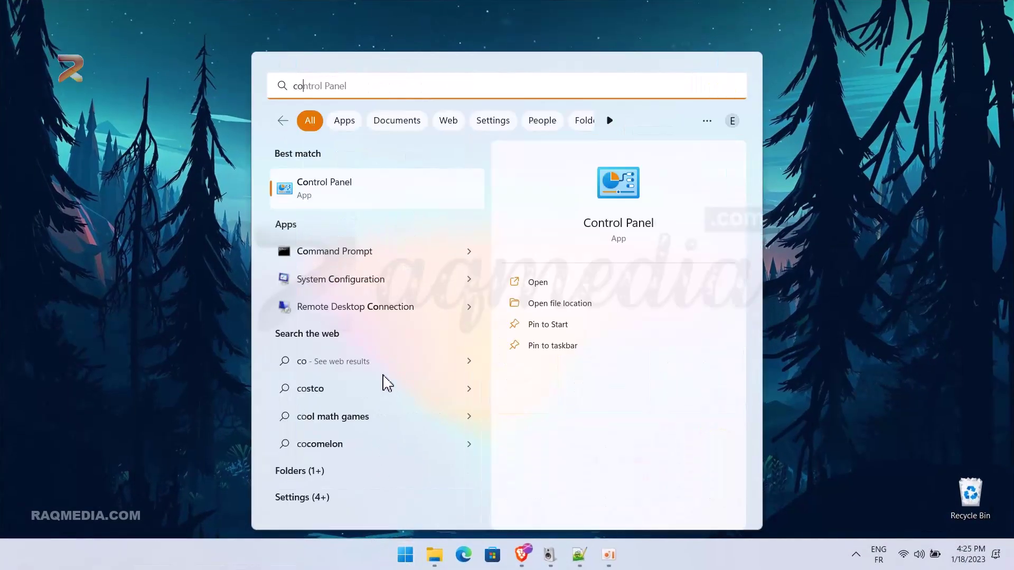
click(563, 284)
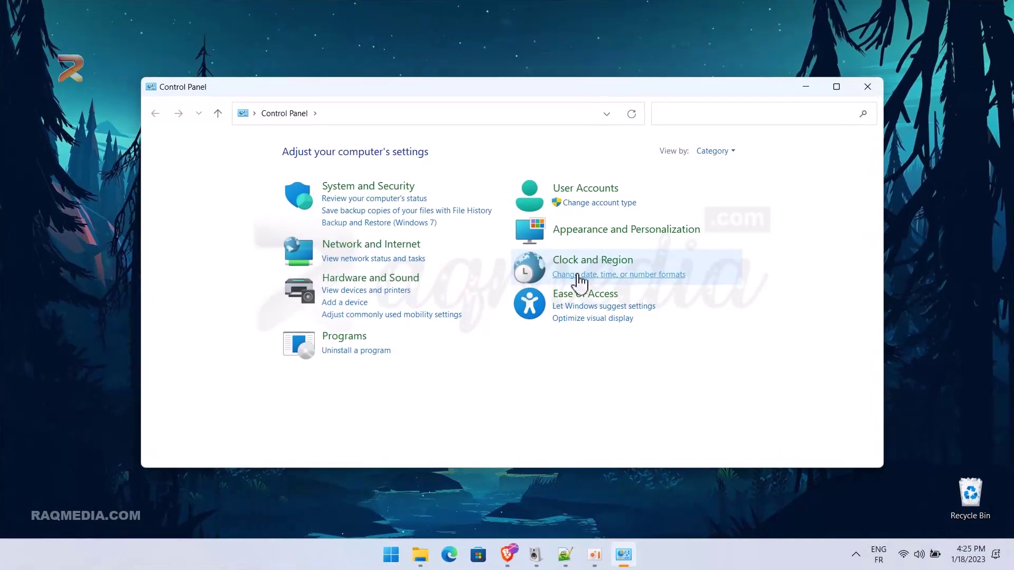
click(603, 189)
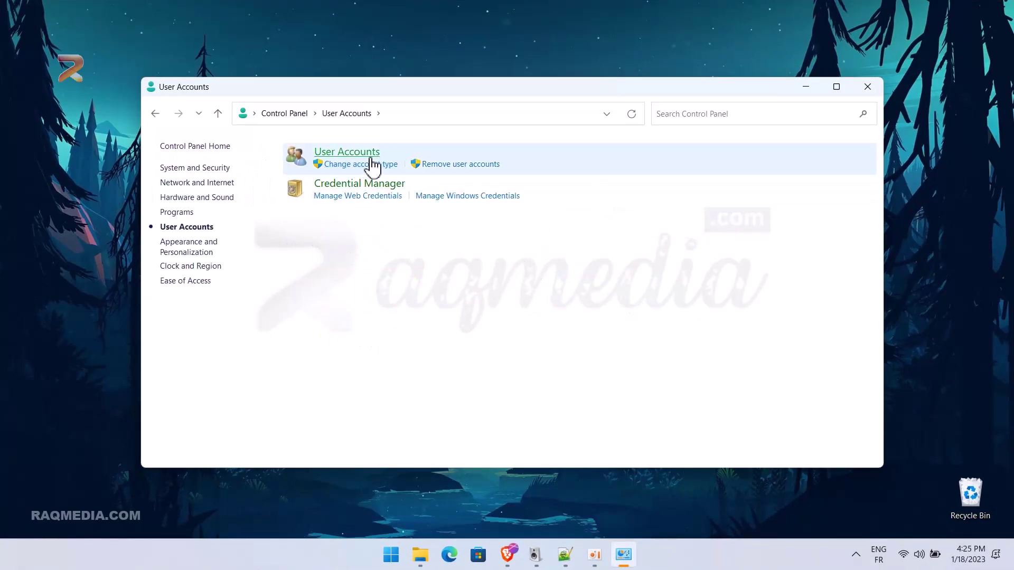
click(348, 153)
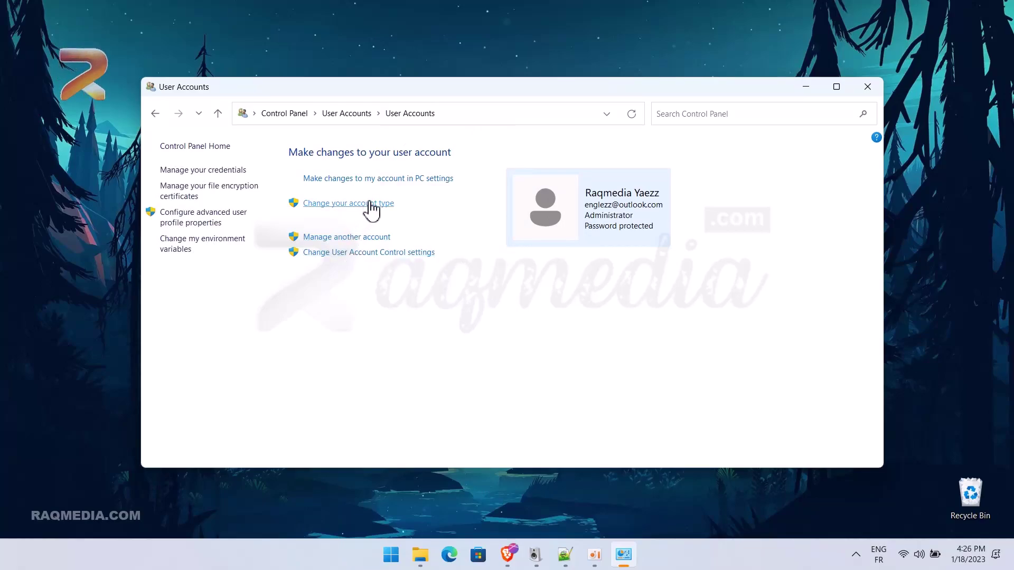
click(365, 237)
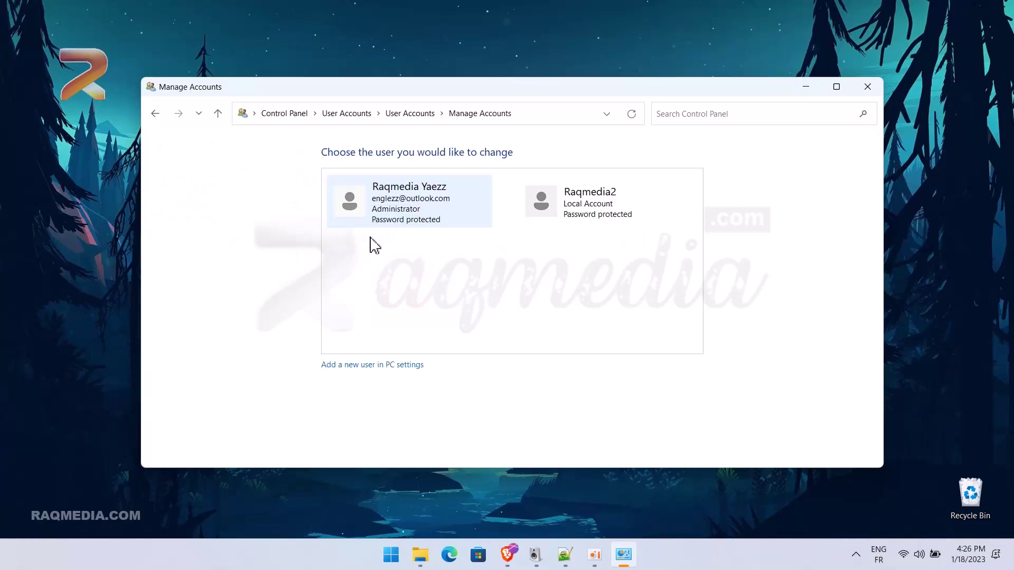
click(574, 213)
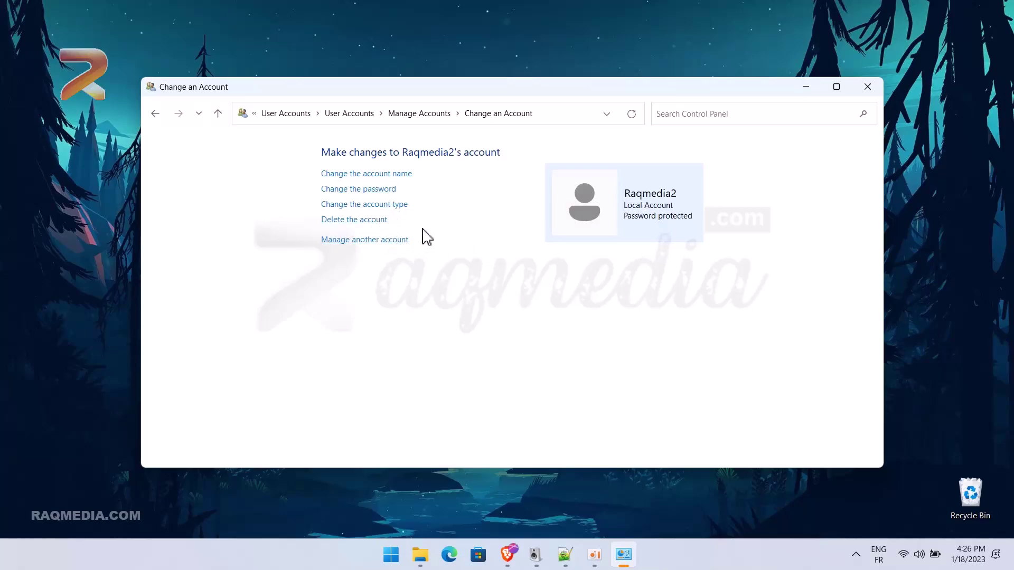
click(419, 114)
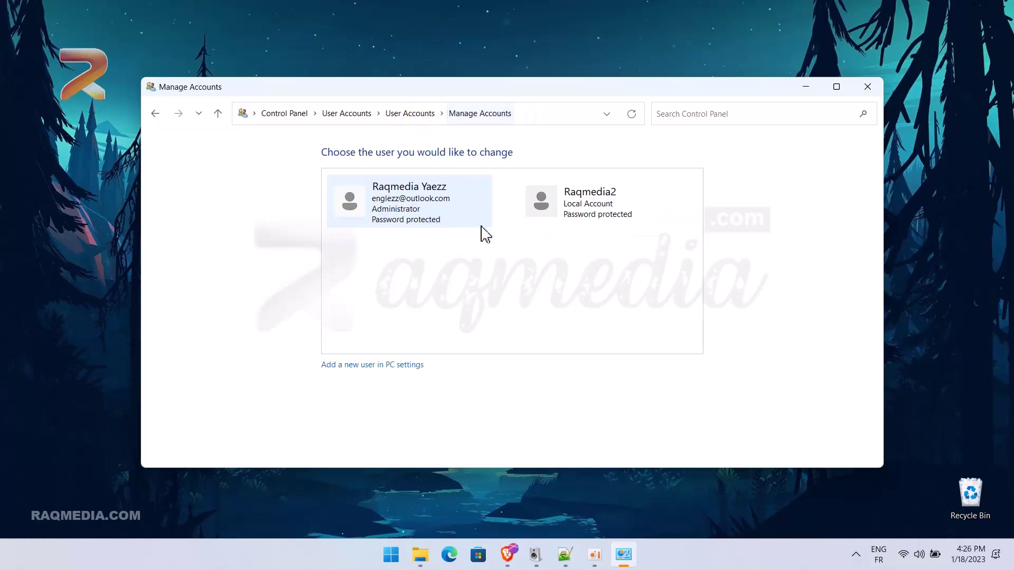
click(573, 208)
click(422, 114)
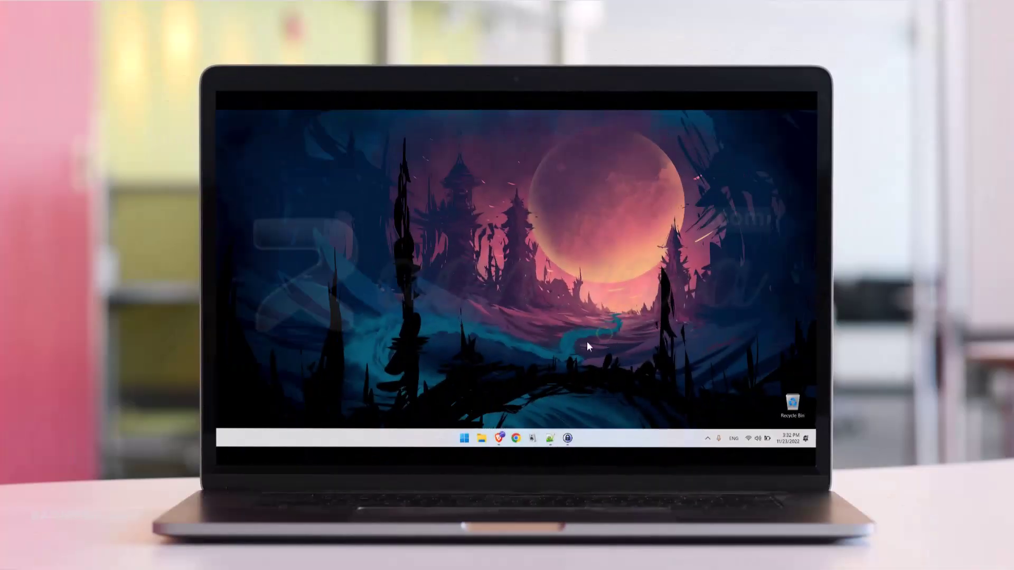
- Dismiss Start, launch Settings with Win+I, and go to the Privacy & security page
click(464, 438)
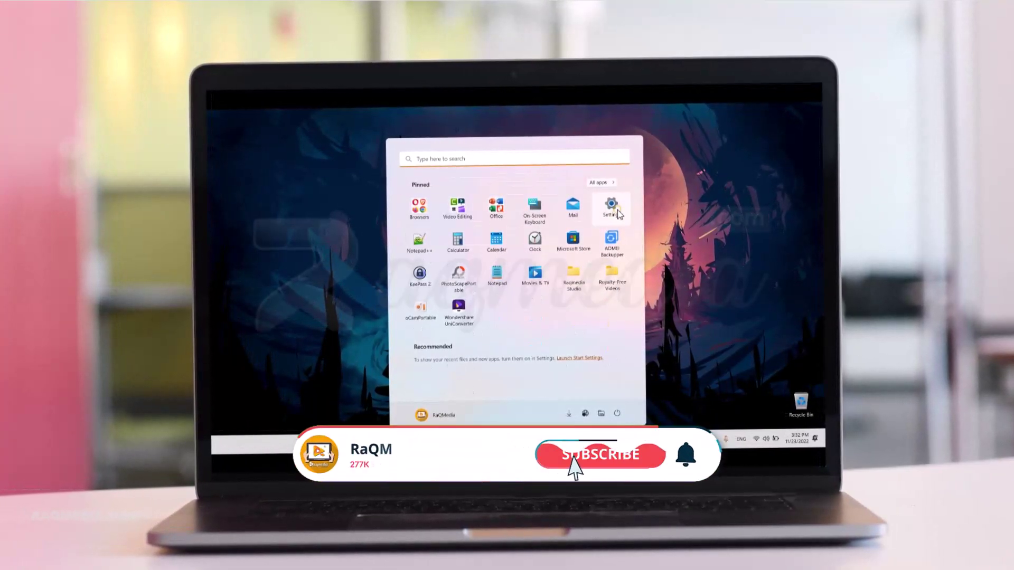
key(Escape)
key(super+i)
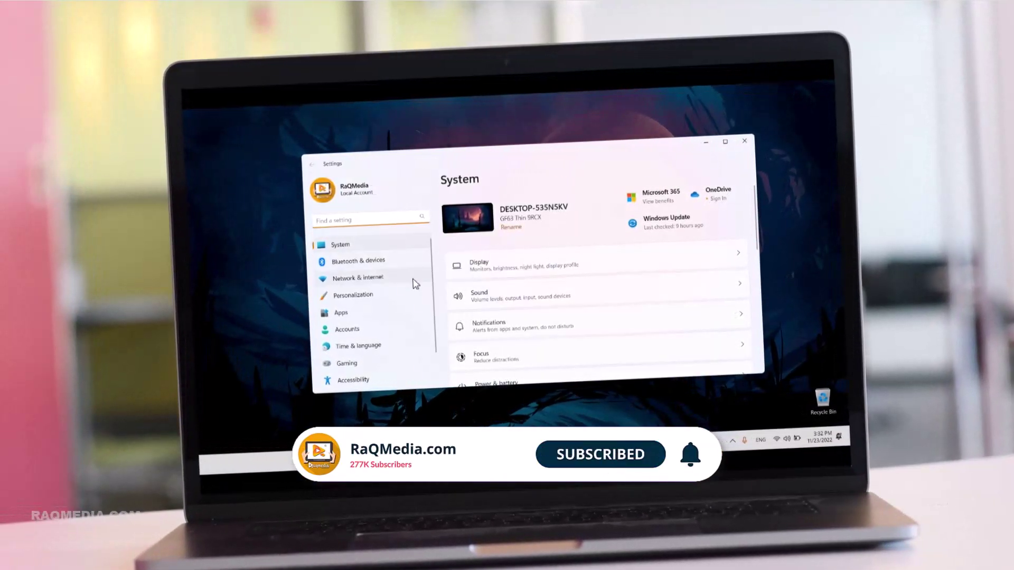
scroll(402, 295, down, 2)
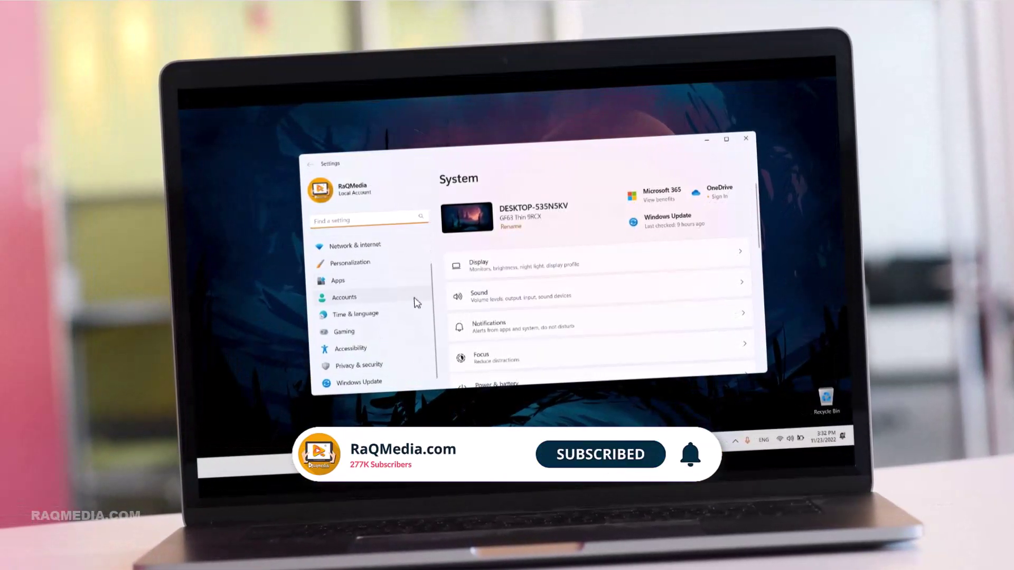
click(375, 370)
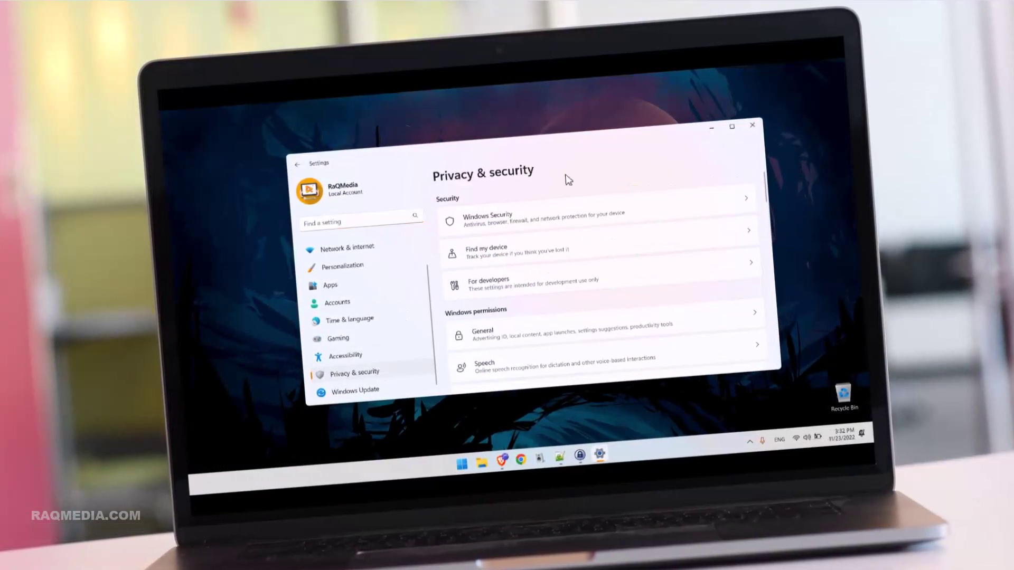